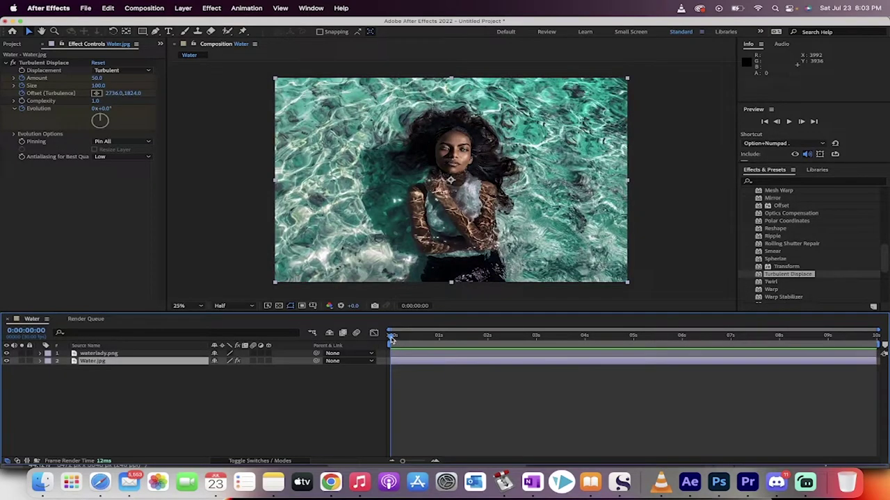
Step: Preview the rippling water animation in After Effects, stopping near five seconds
left_click_drag(392, 339, 523, 330)
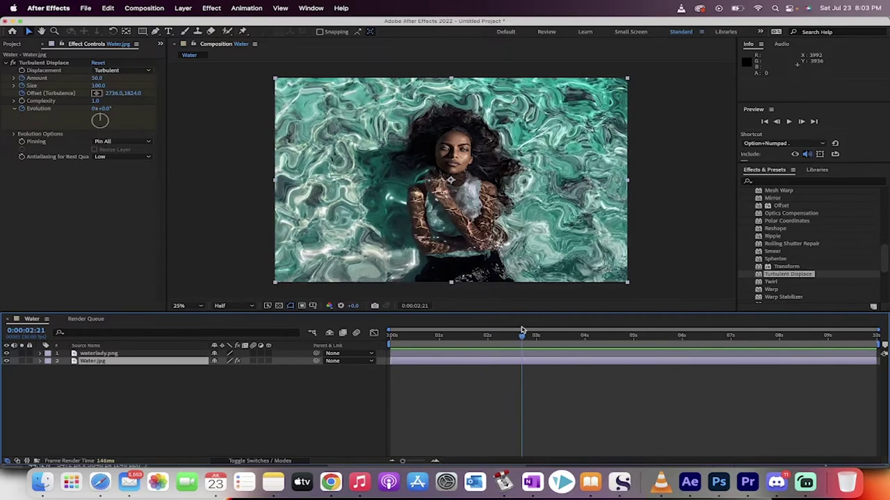
key("space")
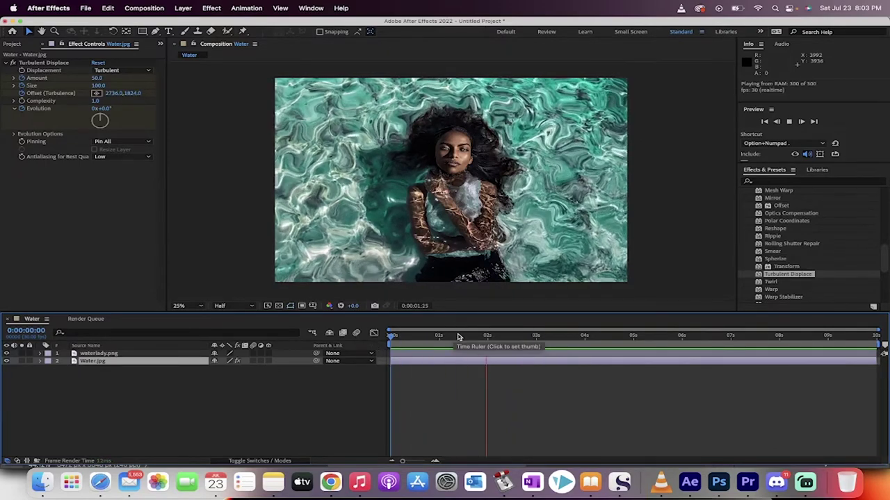
key("space")
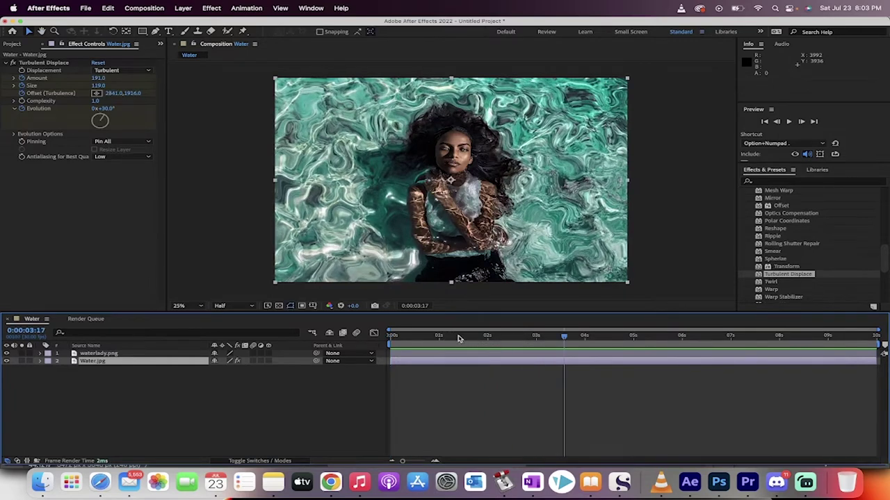
mouse_move(546, 339)
left_mouse_down()
mouse_move(728, 338)
mouse_move(669, 338)
left_mouse_up()
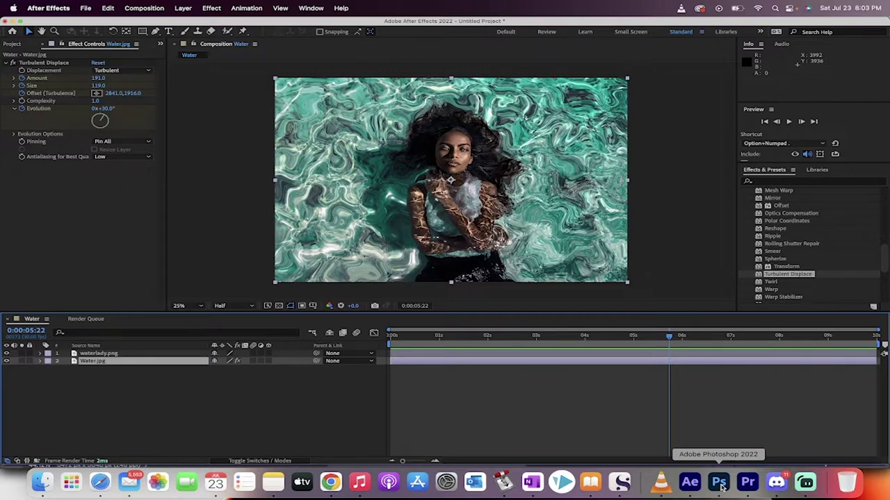
Step: In Photoshop, widen the side panels and select Layer 0 of Water.jpg
left_click(721, 489)
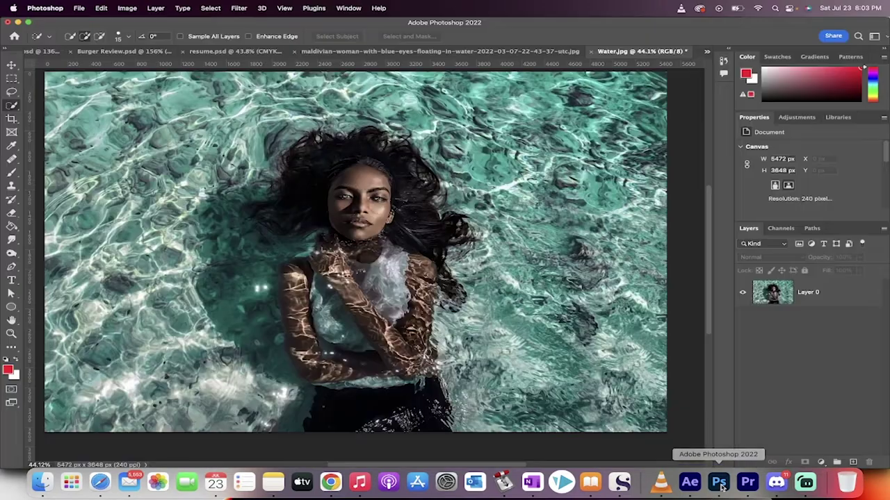
left_click(806, 299)
left_click_drag(733, 242, 687, 249)
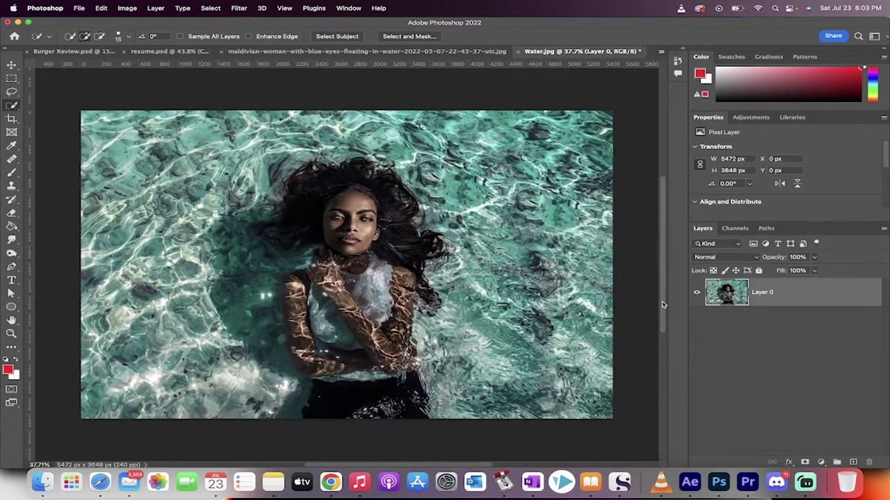
left_click(752, 340)
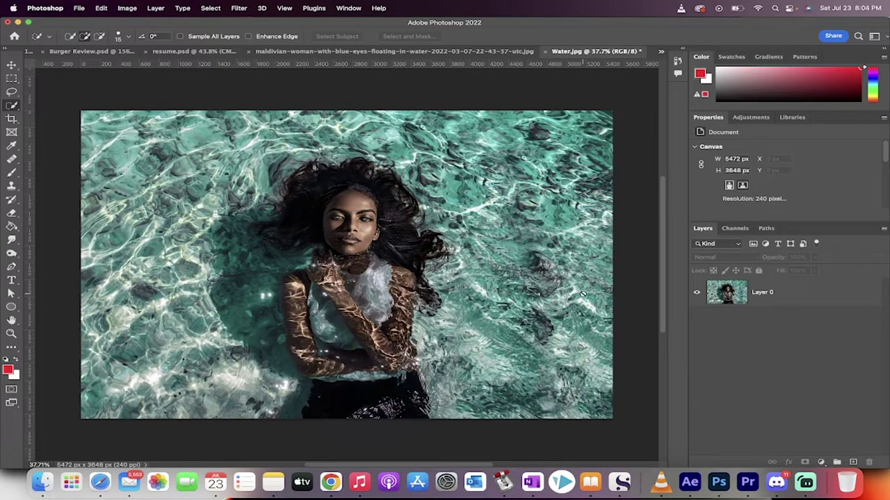
left_click(789, 289)
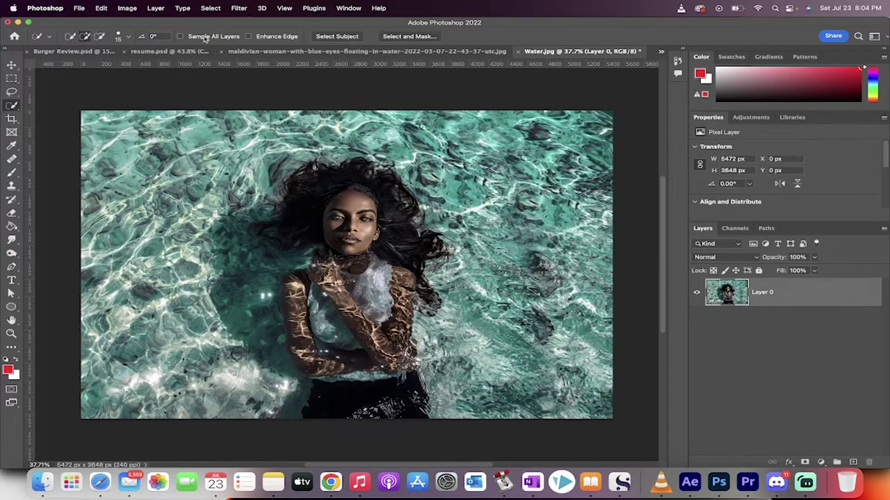
left_click(210, 8)
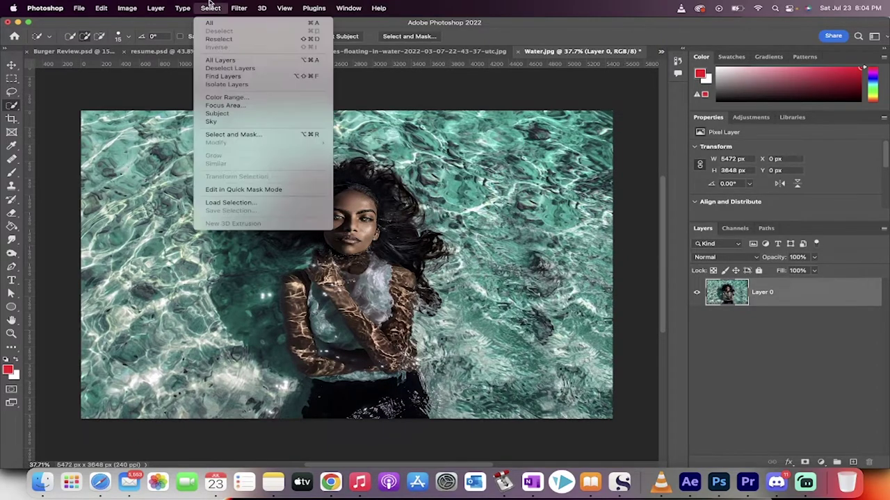
Step: Select the swimmer with Select > Subject, then refine it with Quick Selection, subtracting stray water
left_click(234, 114)
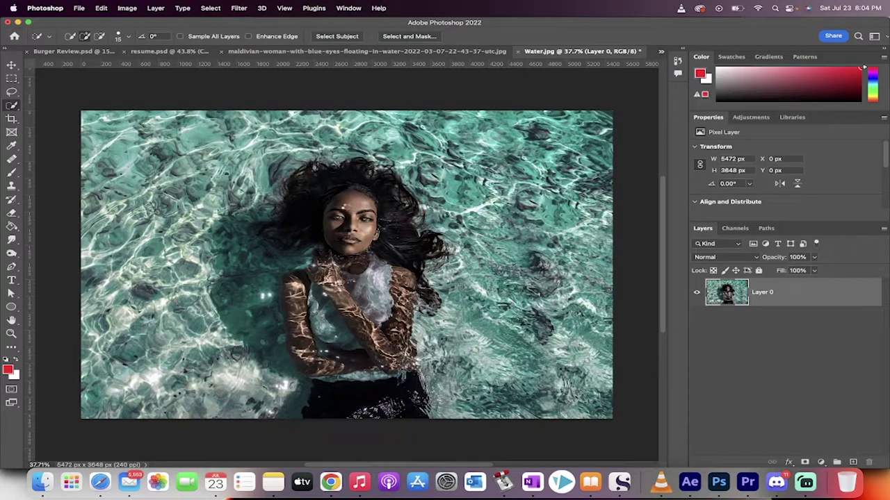
scroll(358, 64, "up", 3)
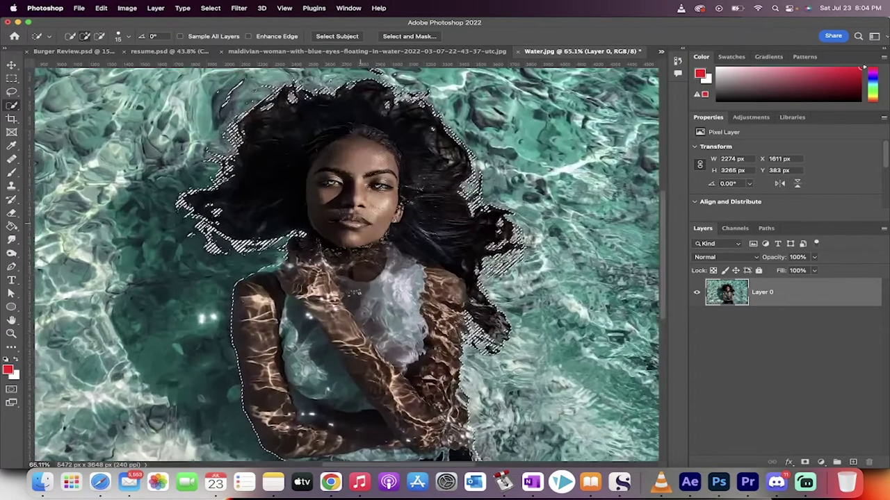
scroll(356, 67, "up", 1)
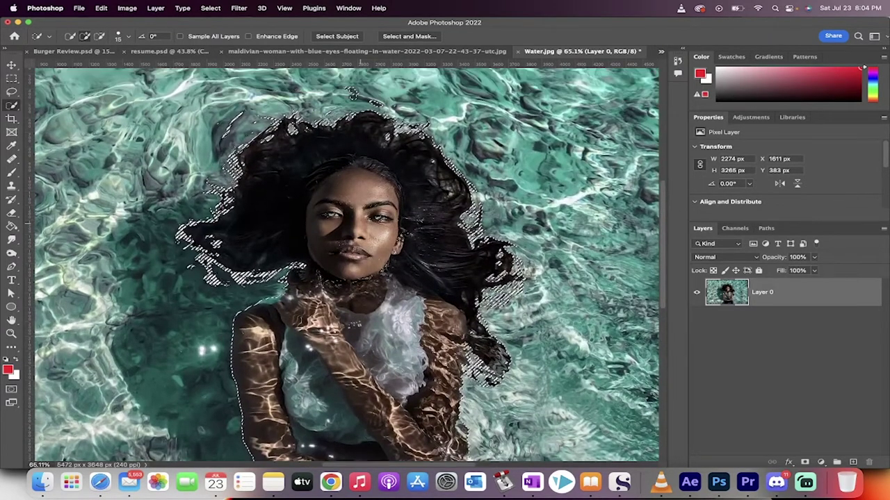
scroll(358, 64, "up", 1)
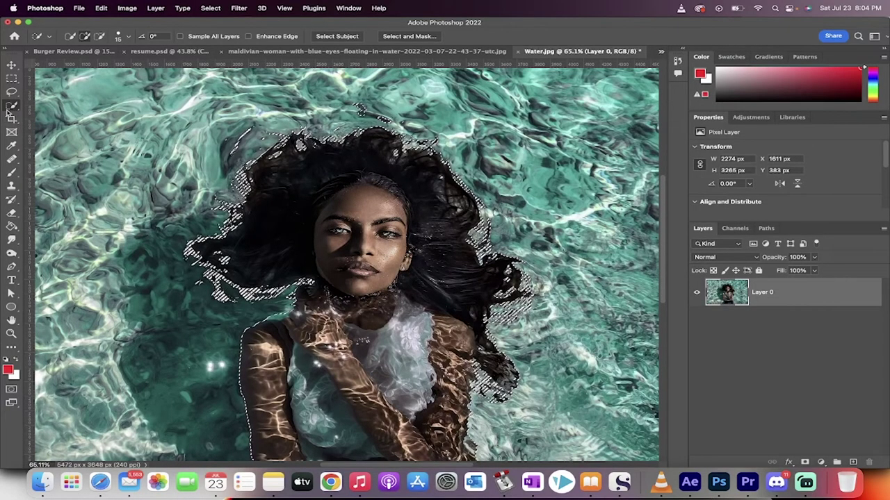
left_click(10, 109)
left_click(42, 113)
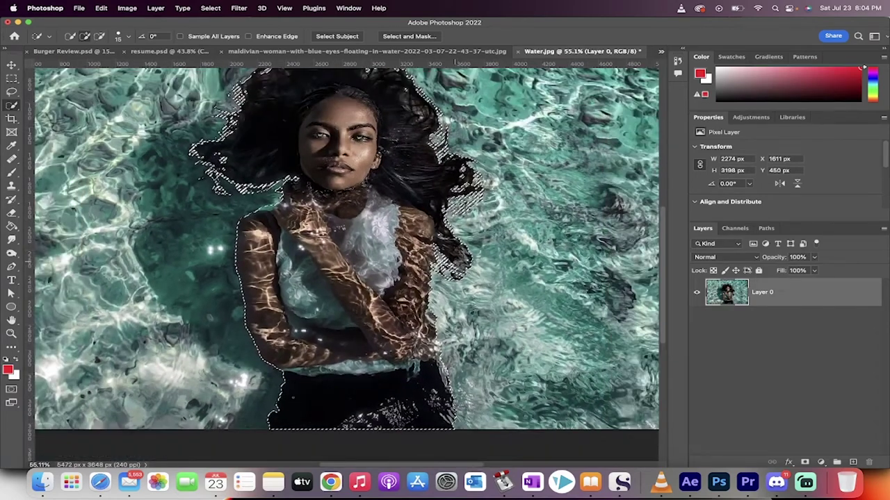
scroll(346, 261, "up", 2)
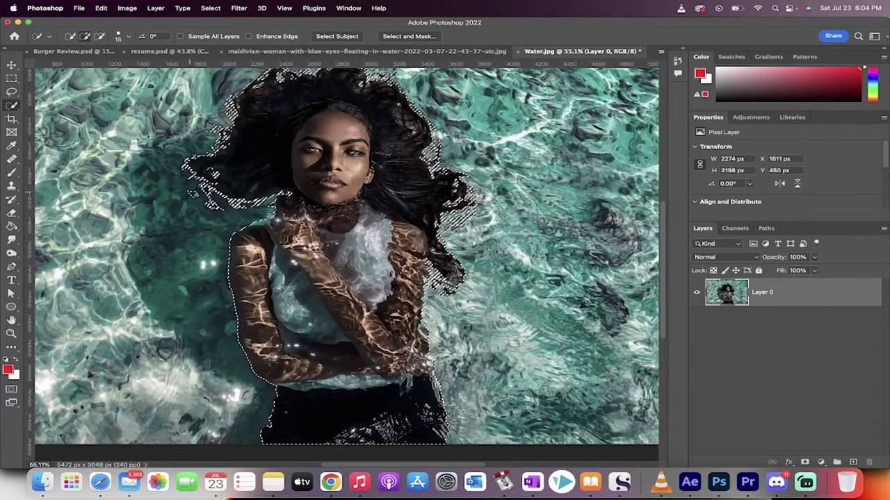
key("alt")
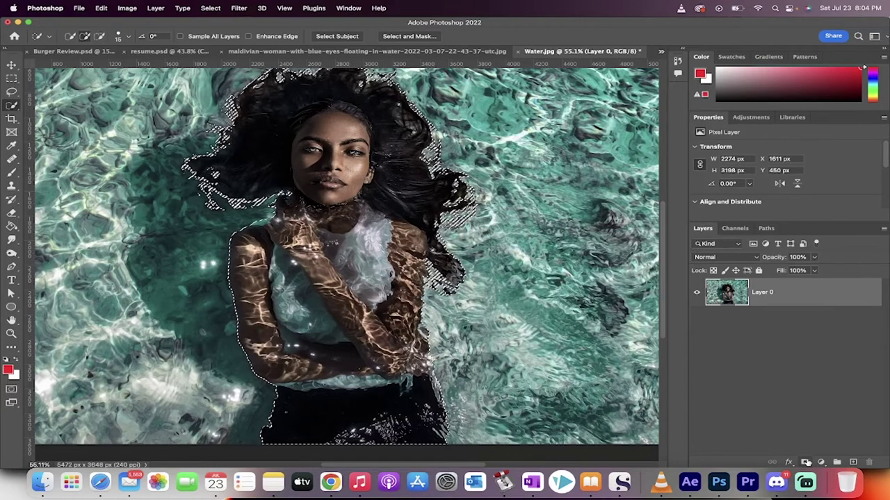
Step: Mask out the water on Layer 0 and set up Export As with PNG format
left_click(806, 462)
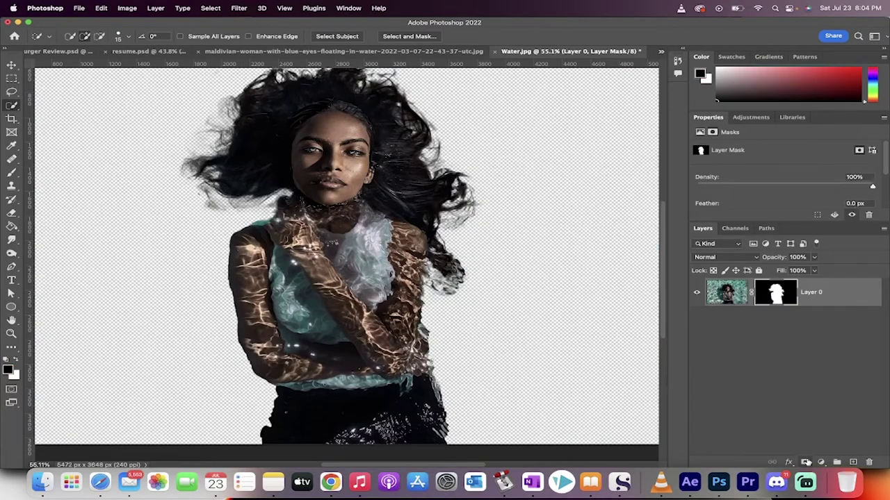
scroll(410, 237, "down", 3)
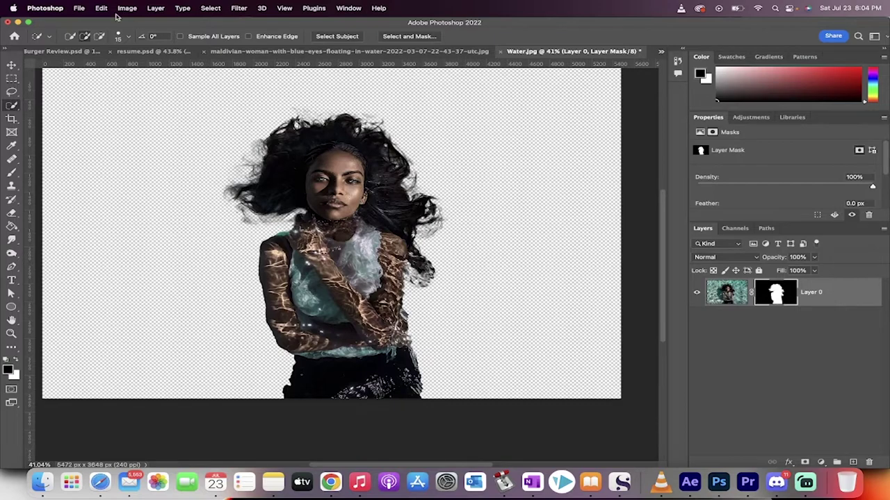
left_click(78, 4)
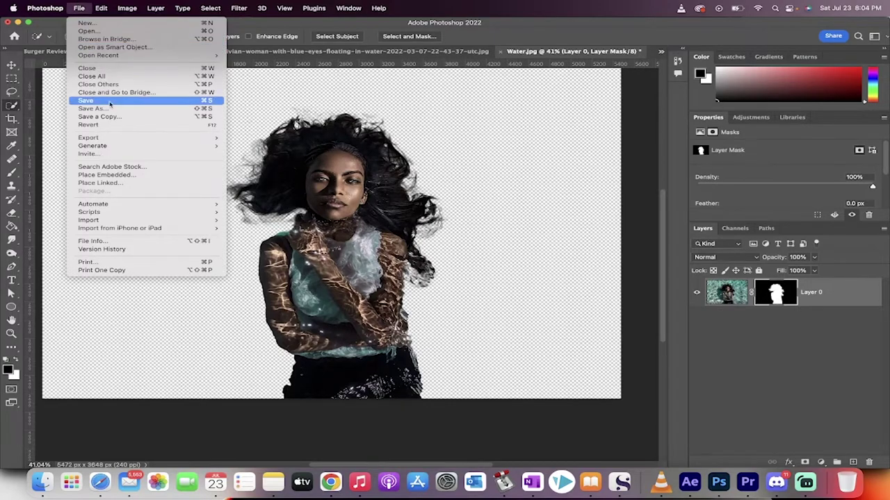
mouse_move(111, 138)
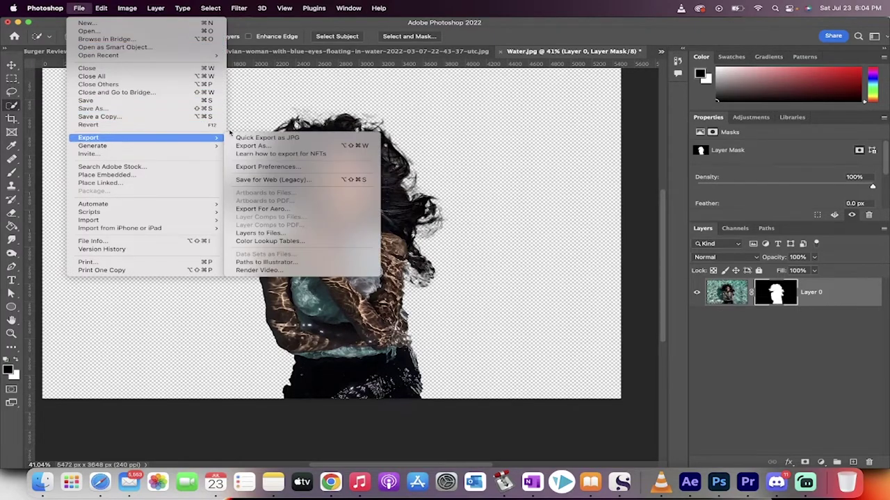
left_click(259, 144)
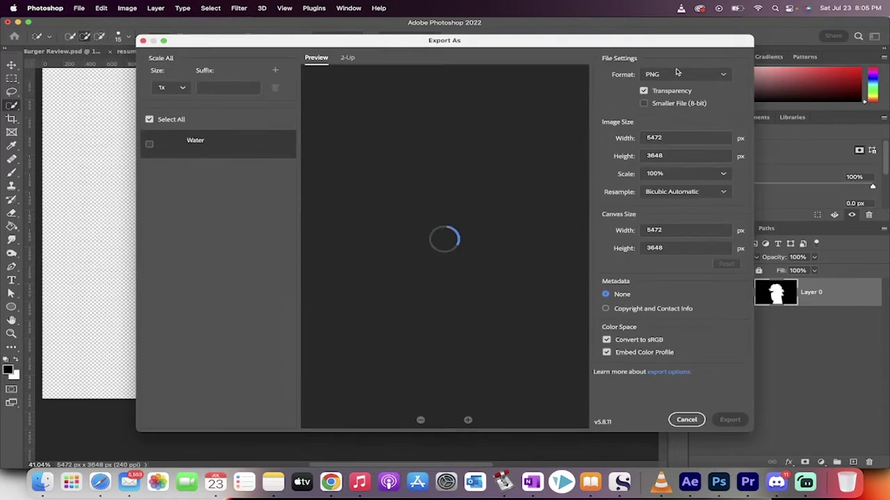
left_click(701, 76)
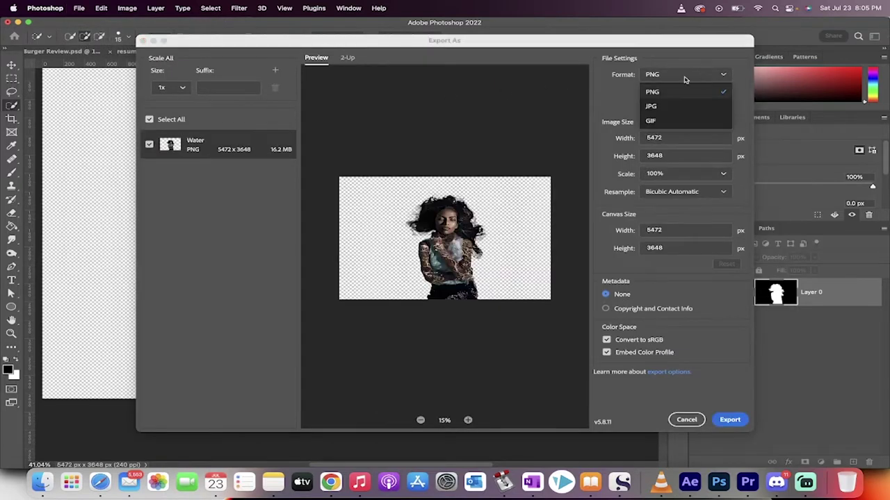
left_click(675, 78)
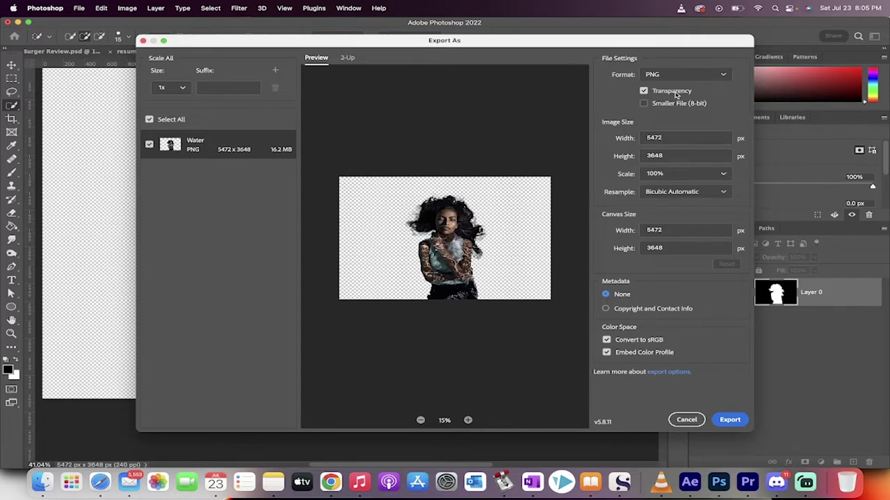
Step: Export the transparent cutout as waterwings PNG into the Pictures folder
left_click(729, 421)
left_click(729, 419)
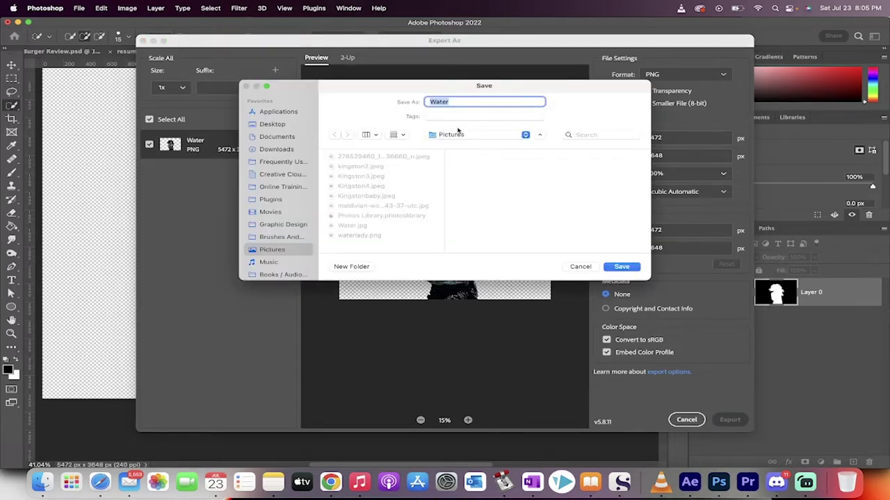
type("W")
left_click(623, 267)
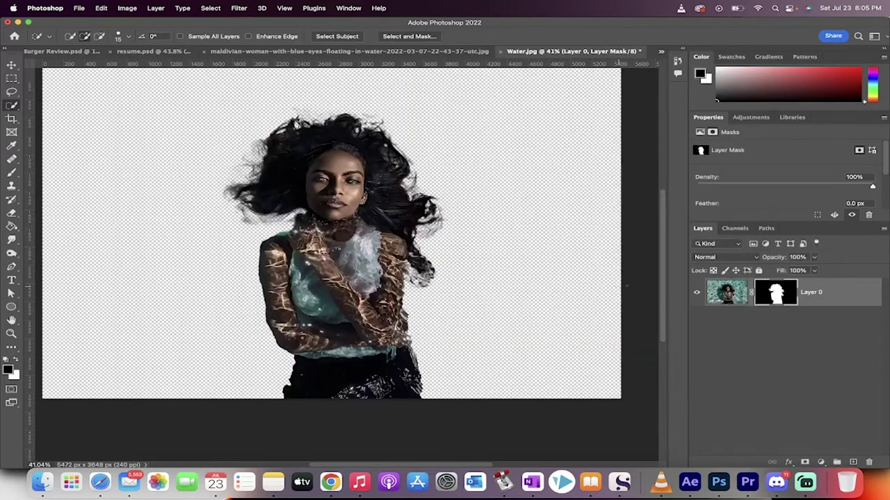
key("super+minus")
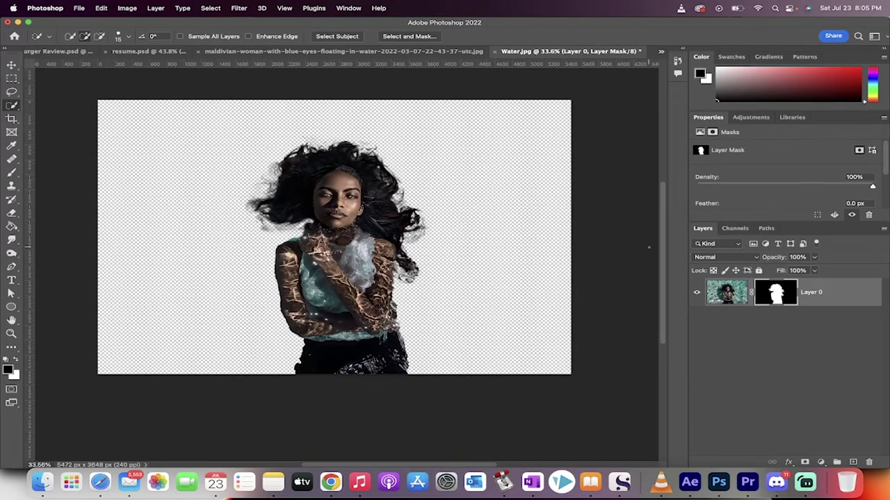
Step: In After Effects, delete the Water composition, Water.jpg and waterlady.png from the project
left_click(688, 485)
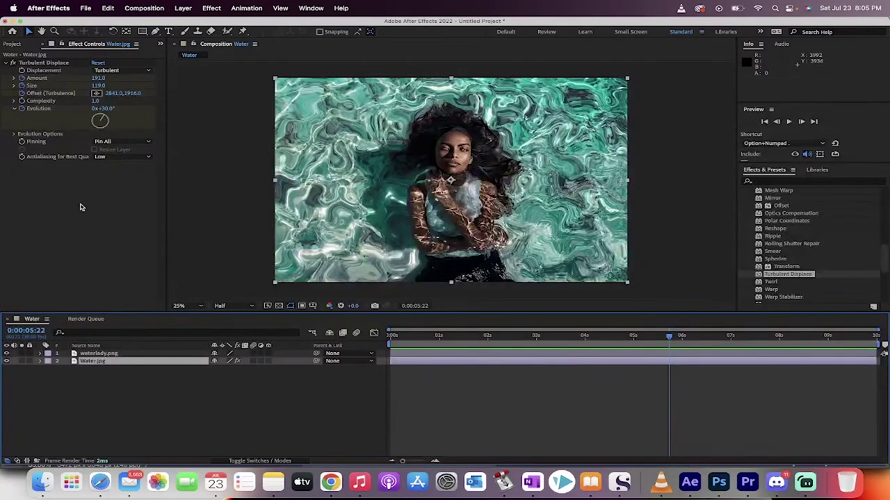
left_click(13, 45)
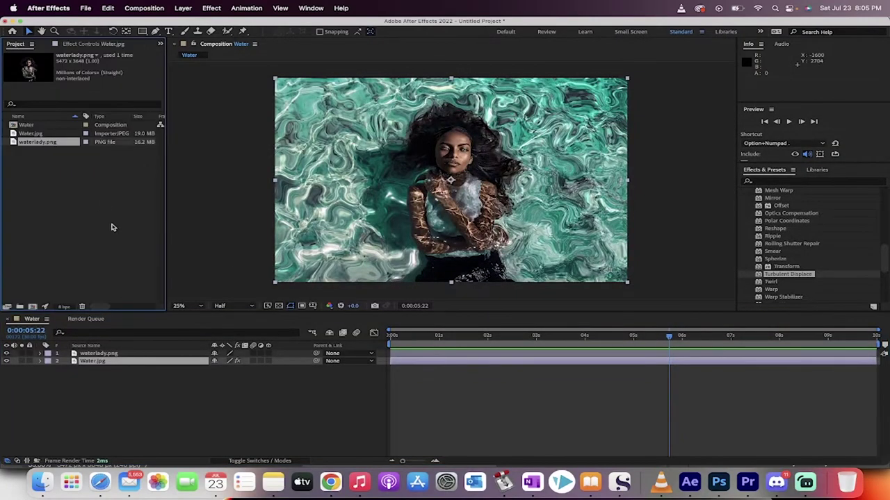
left_click_drag(113, 228, 26, 124)
key("Delete")
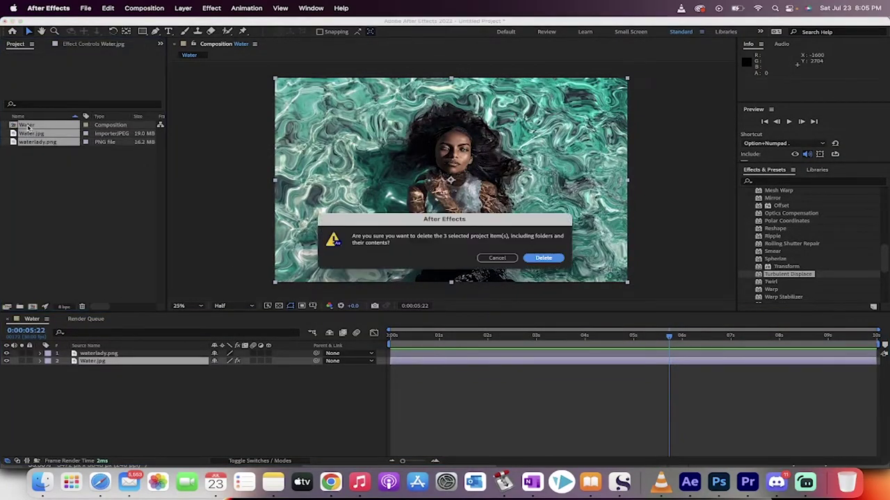
left_click(542, 258)
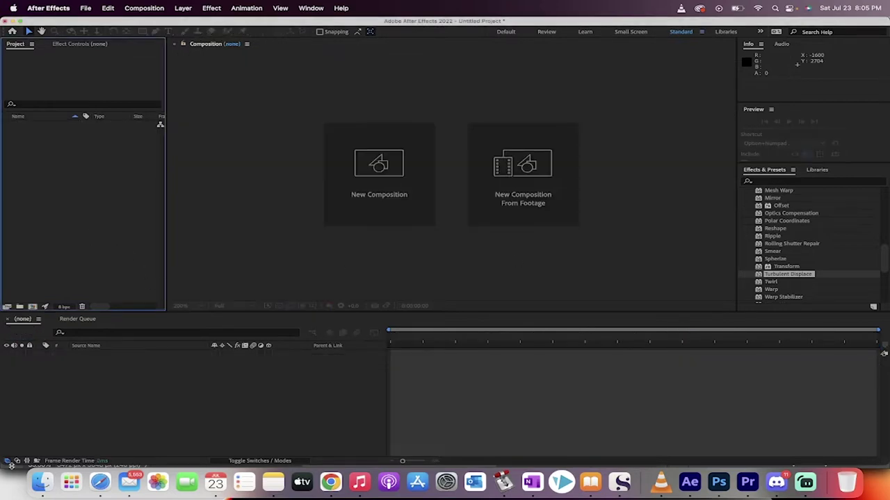
Step: Open Pictures in Finder and drag Water.jpg onto the After Effects window
left_click(43, 483)
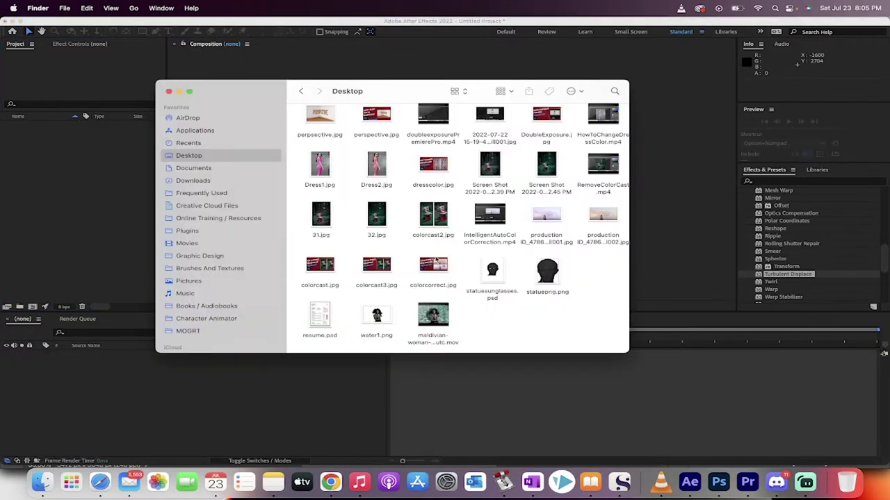
left_click(197, 282)
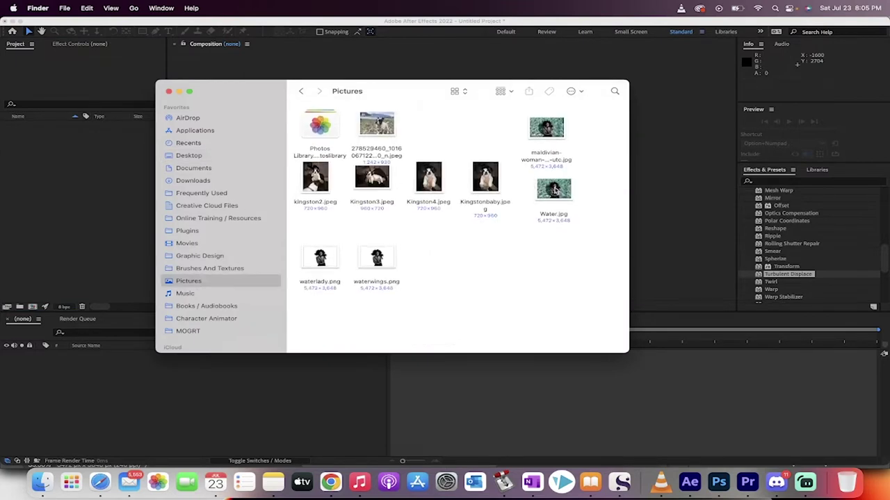
left_click_drag(554, 190, 509, 201)
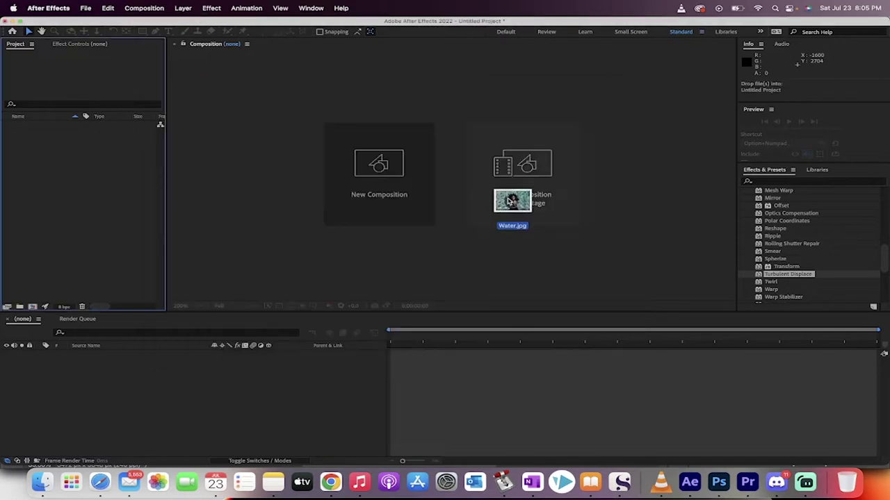
Step: Import Water.jpg, build a Water composition from it, and switch back to Finder
left_click_drag(511, 202, 43, 192)
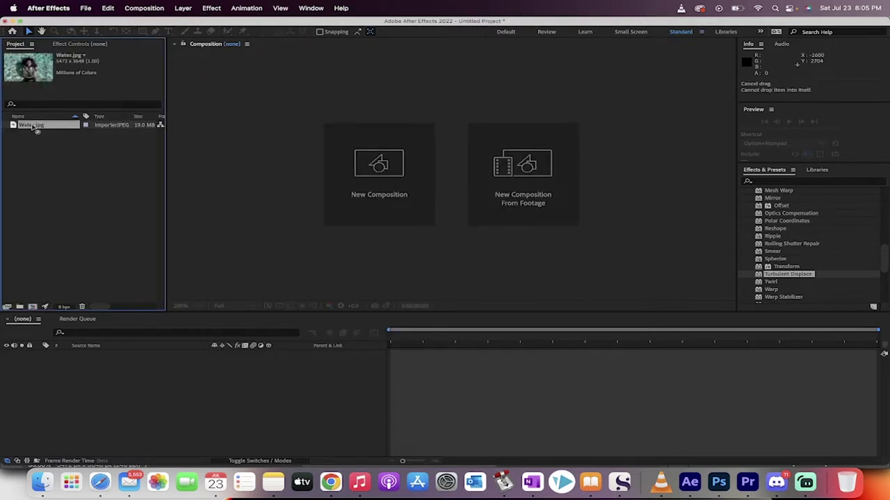
left_click_drag(32, 127, 371, 193)
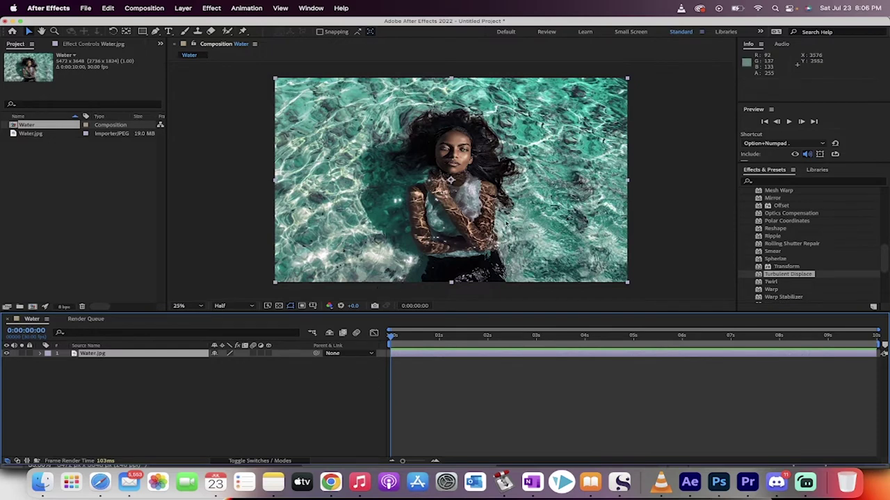
key("super+Tab")
Step: Import waterwings.png and place it above Water.jpg in the Water composition
left_click(387, 262)
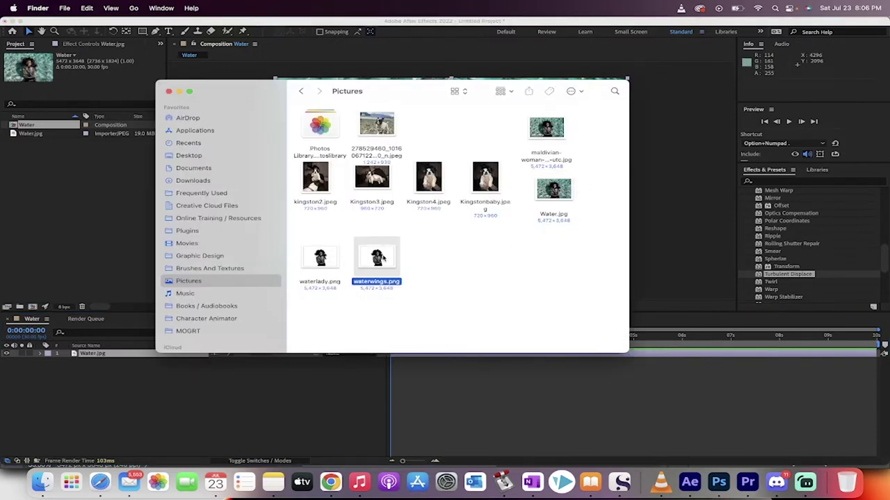
mouse_move(373, 258)
left_mouse_down()
mouse_move(168, 245)
mouse_move(48, 174)
left_mouse_up()
key("super+Tab")
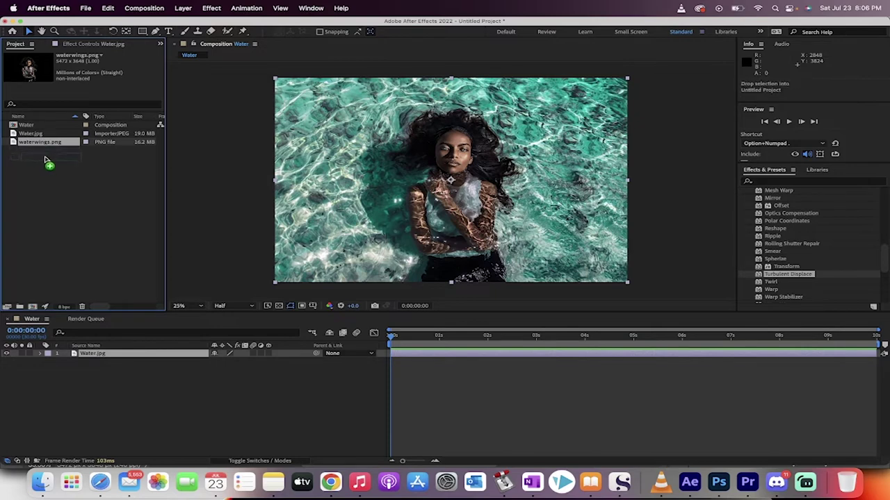
mouse_move(43, 144)
left_mouse_down()
mouse_move(111, 274)
mouse_move(114, 353)
left_mouse_up()
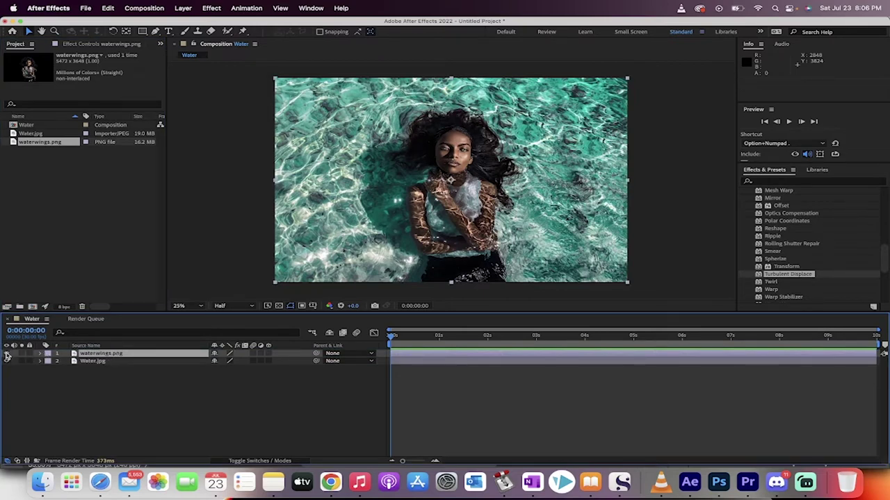
Step: Toggle the Water.jpg layer's visibility off and on to check the cutout
left_click(89, 362)
left_click(89, 354)
left_click(89, 361)
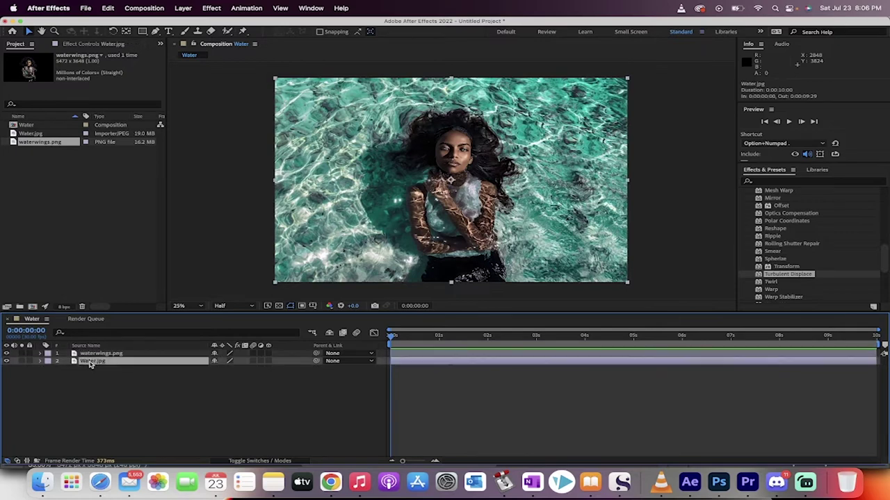
left_click(8, 361)
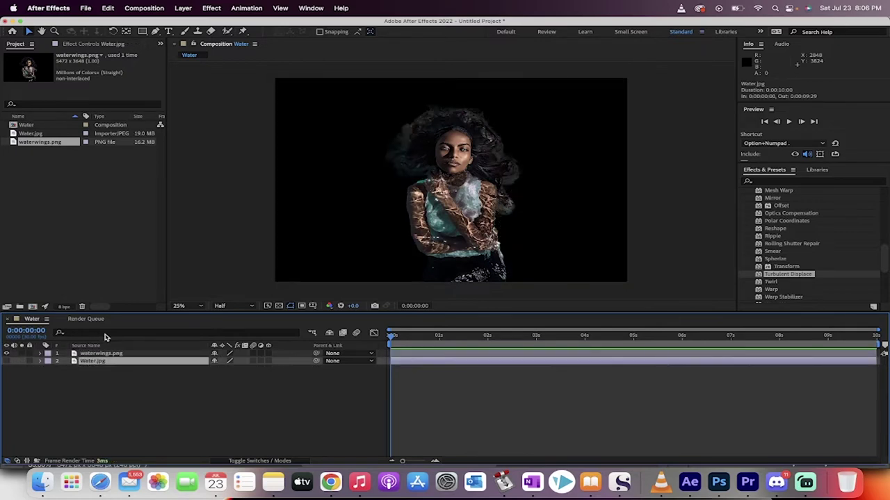
left_click(7, 362)
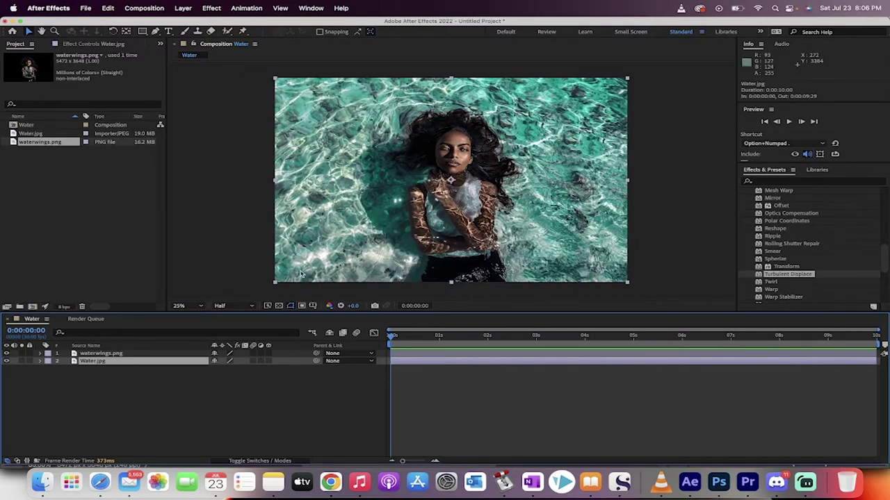
Step: Search 'turb' in Effects & Presets and drop Turbulent Displace onto the Water.jpg layer
left_click_drag(393, 336, 470, 336)
key("Home")
left_click(772, 182)
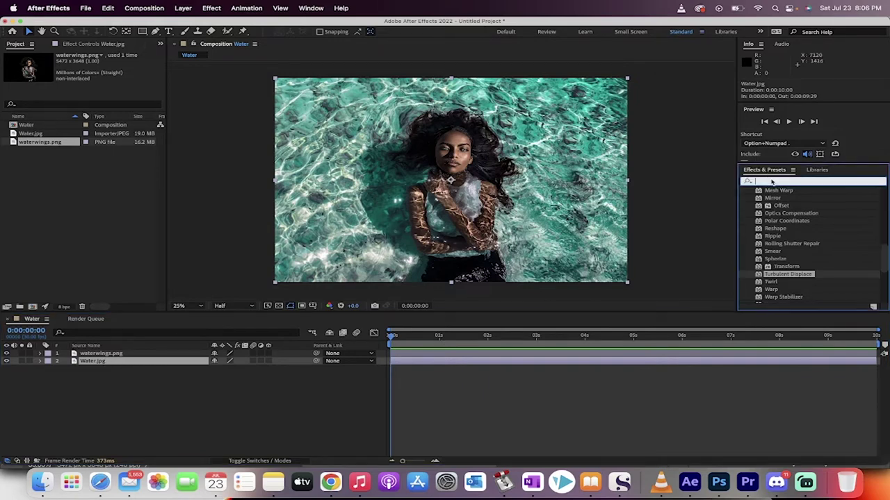
left_click(790, 275)
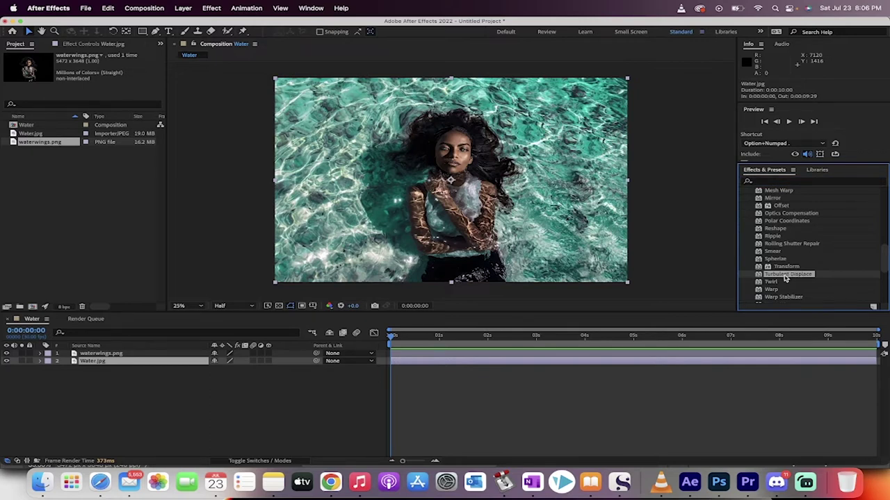
left_click(773, 182)
type("turb")
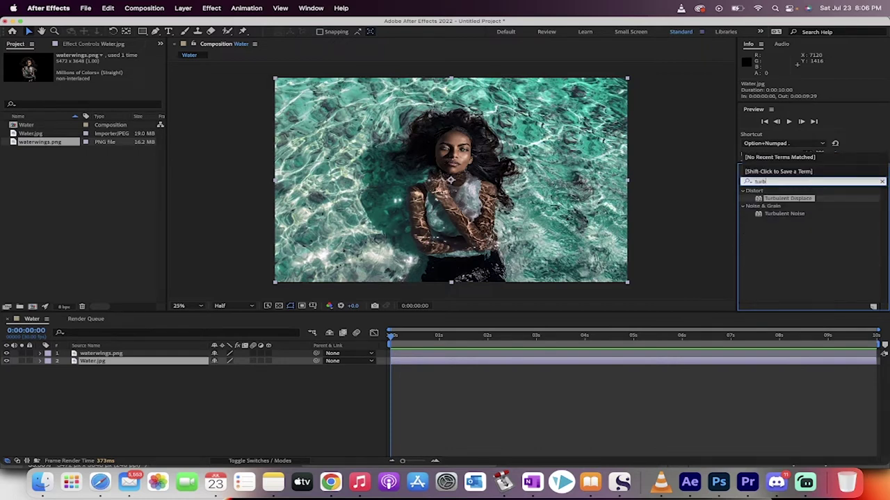
mouse_move(801, 198)
left_mouse_down()
mouse_move(123, 382)
mouse_move(109, 364)
left_mouse_up()
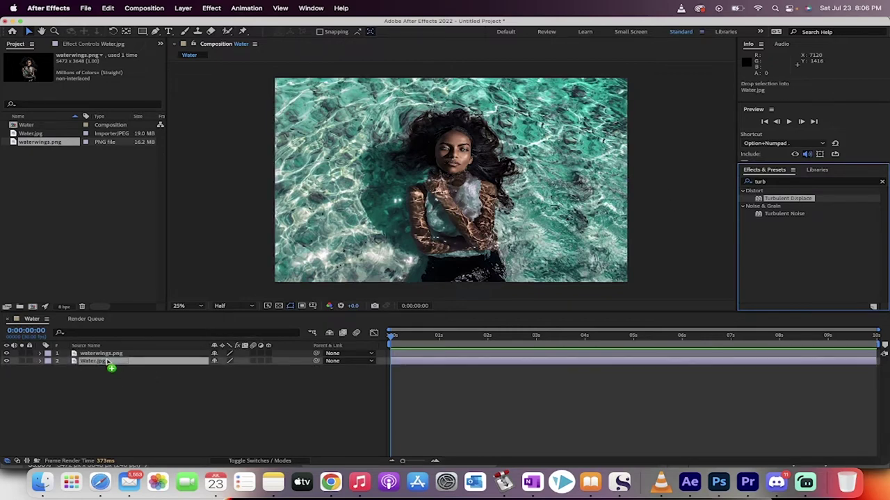
left_click_drag(108, 362, 109, 363)
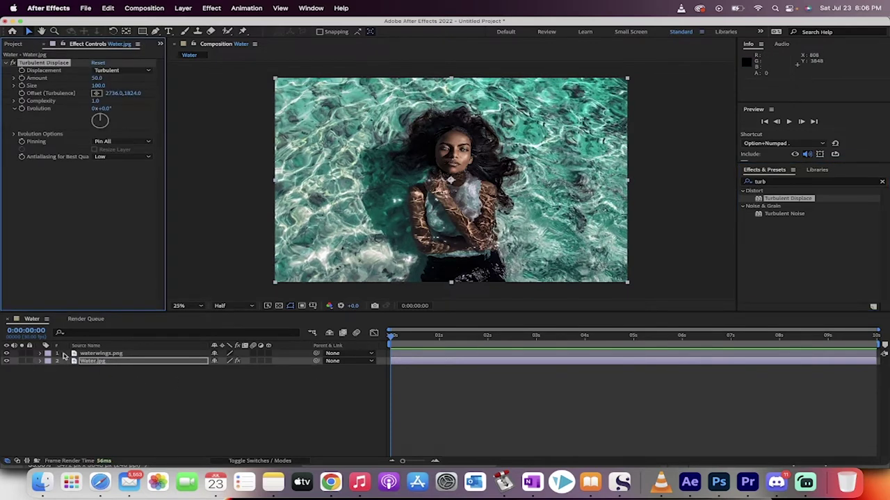
Step: Hide the waterwings.png layer, then select Water.jpg's Turbulent Displace effect
left_click(90, 353)
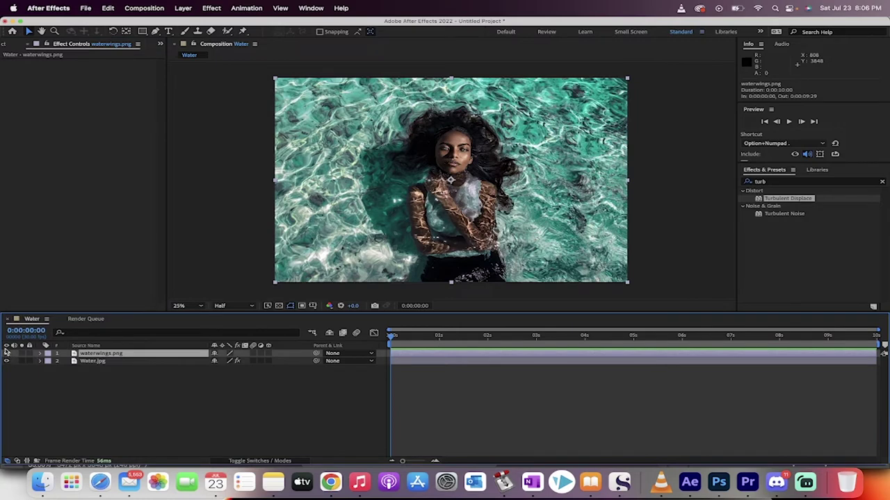
left_click(7, 354)
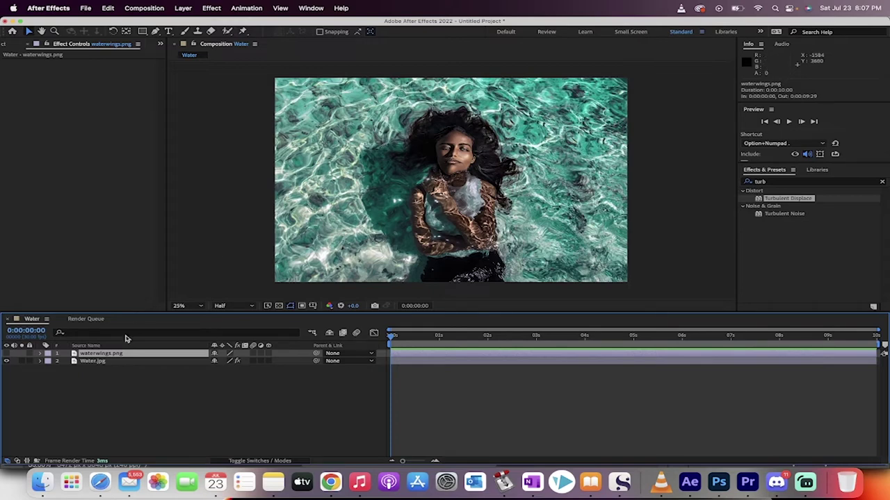
left_click(106, 362)
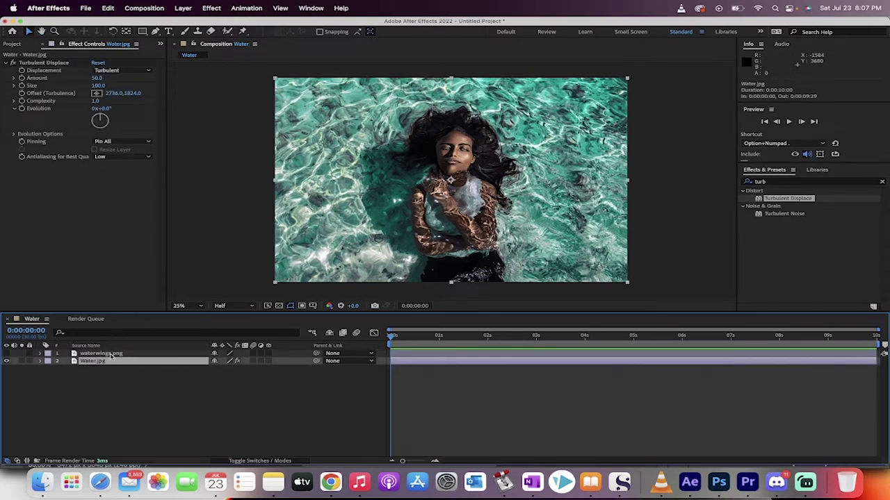
left_click(51, 64)
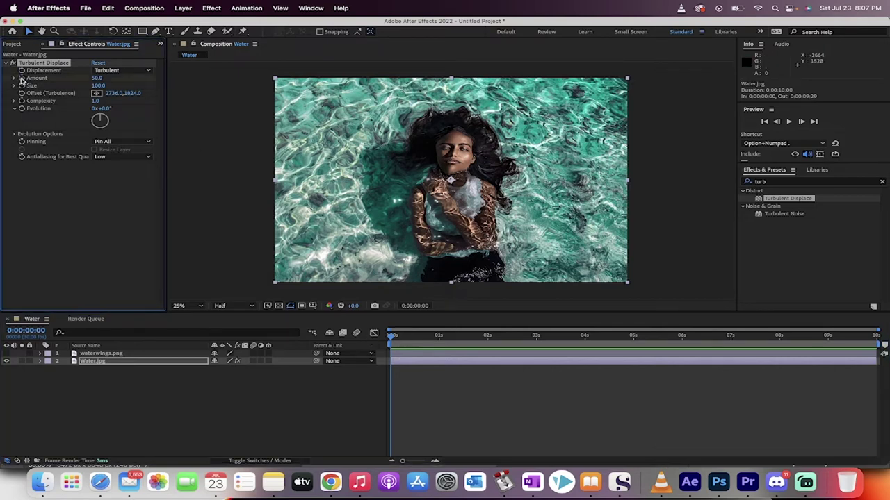
Step: Keyframe Amount and Evolution at 0 s, then raise Amount to 150 at 3 s
left_click(22, 86)
left_click(21, 109)
left_click(393, 338)
left_click_drag(391, 338, 536, 342)
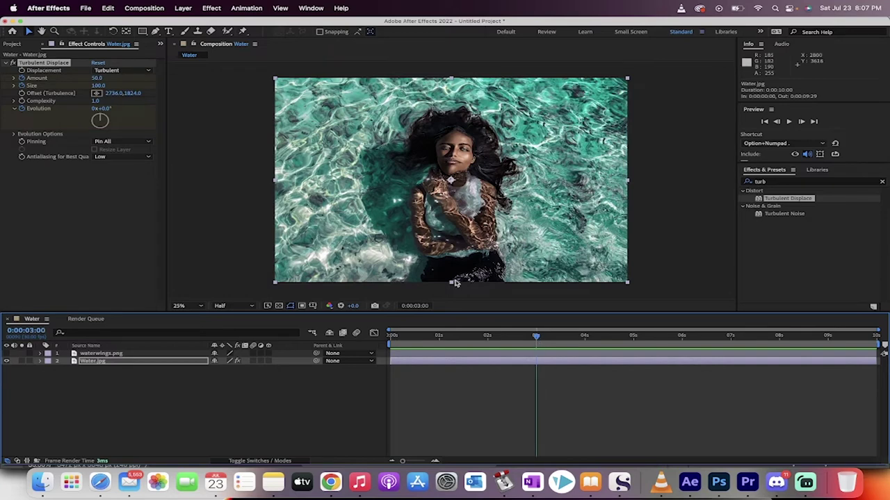
left_click(97, 78)
mouse_move(97, 78)
left_mouse_down()
mouse_move(161, 73)
mouse_move(144, 75)
left_mouse_up()
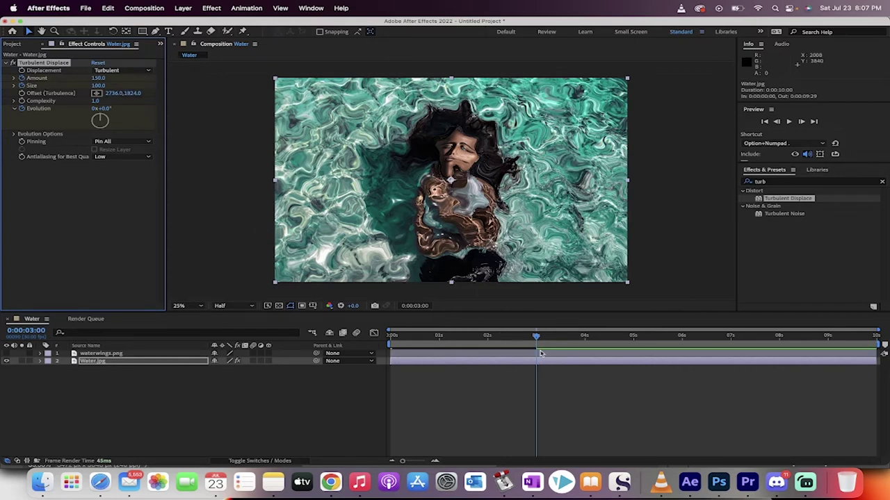
Step: Reveal Water.jpg's keyframed properties with U and return to 0 s
left_click(125, 364)
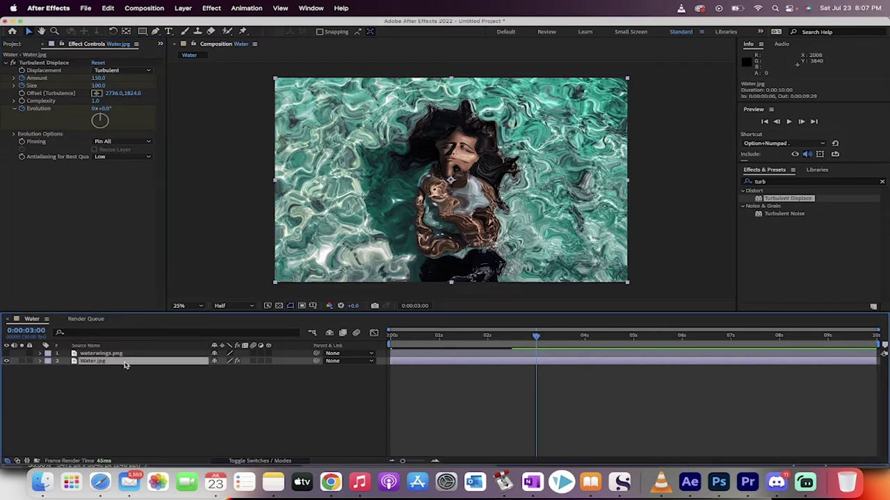
key("u")
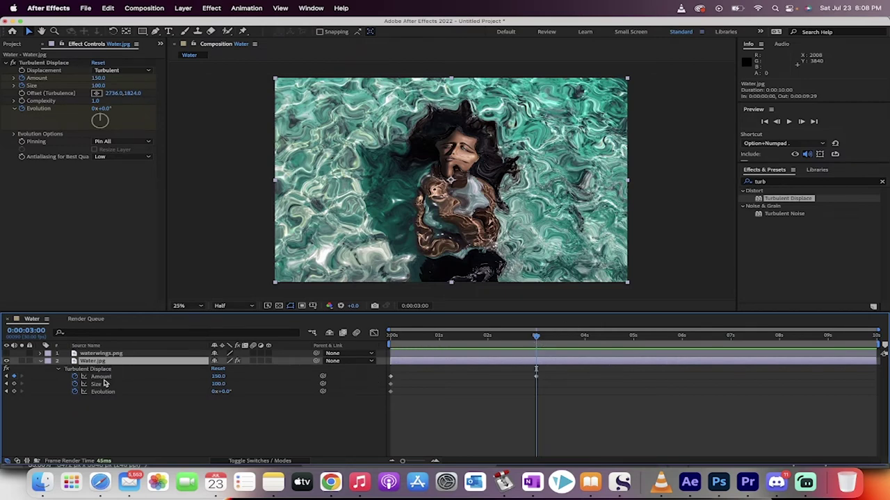
left_click_drag(532, 336, 391, 336)
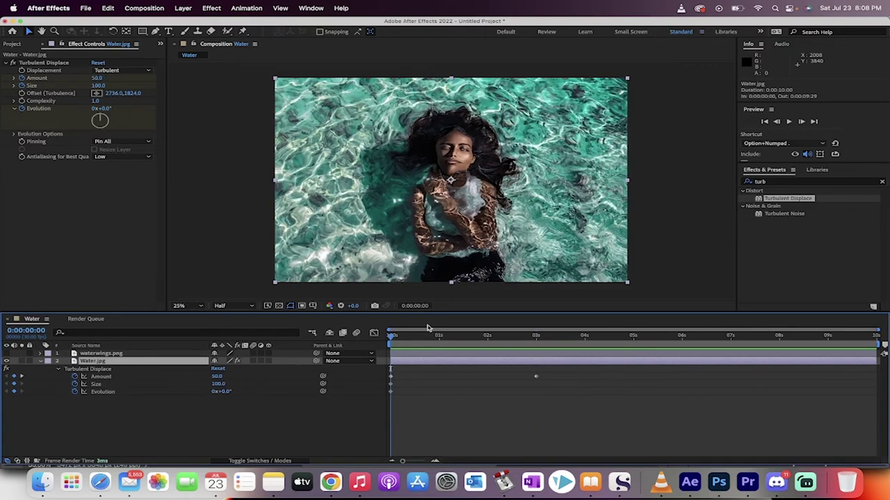
Step: Keyframe Turbulent Displace Size so it rises to 116 at the 3-second mark
mouse_move(394, 337)
left_mouse_down()
mouse_move(390, 347)
mouse_move(539, 336)
mouse_move(390, 337)
left_mouse_up()
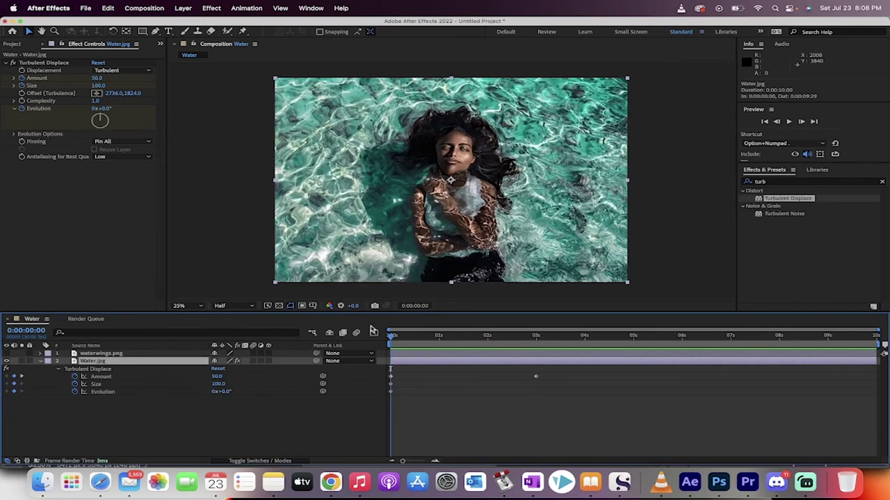
left_click(32, 86)
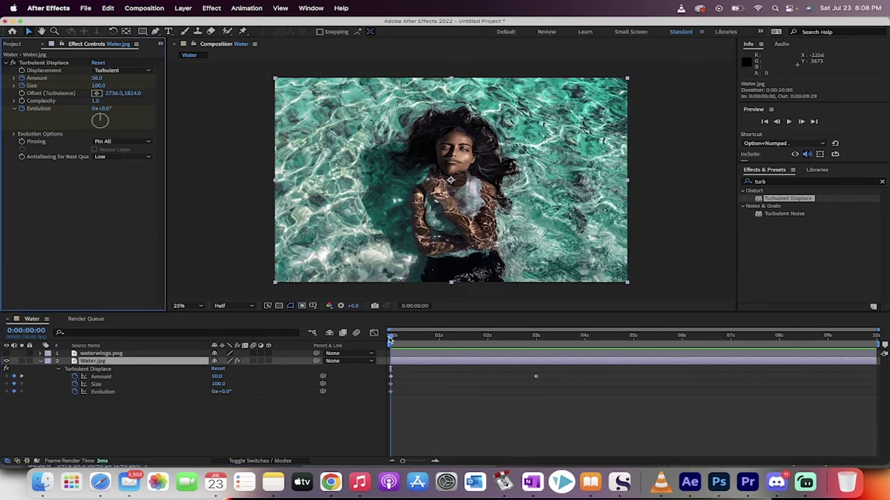
left_click(432, 379)
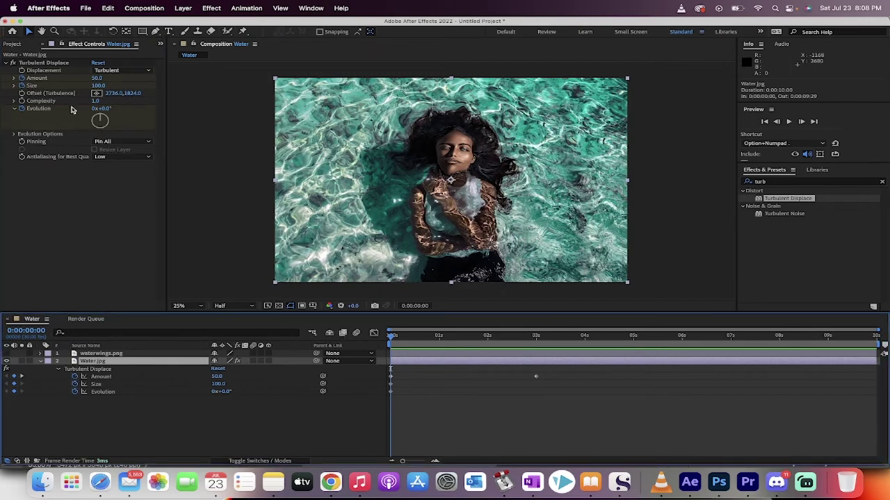
left_click_drag(495, 340, 535, 340)
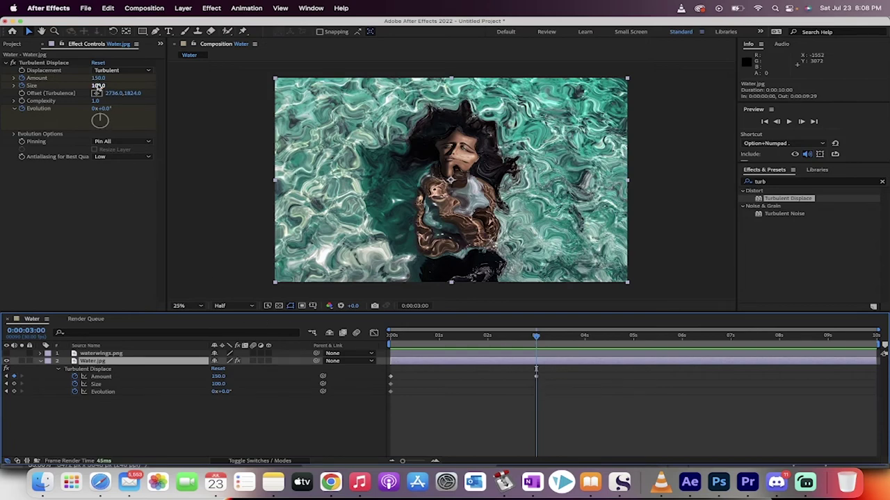
left_click_drag(98, 85, 103, 84)
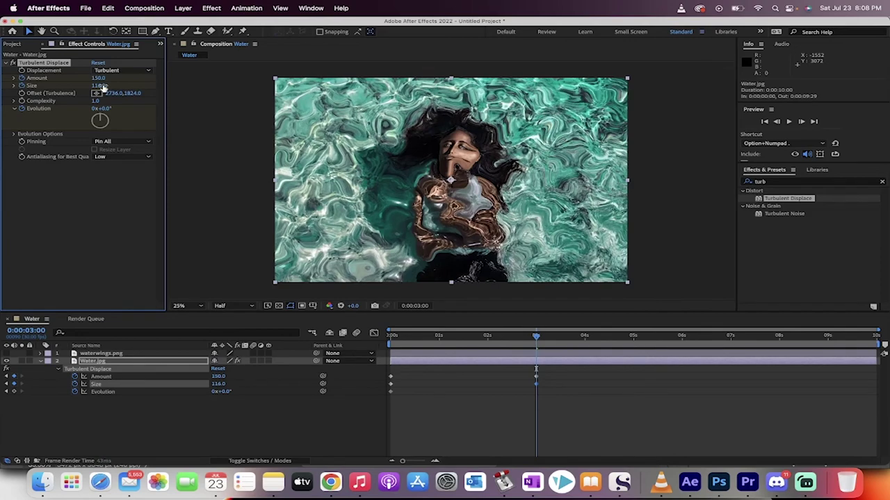
Step: Keyframe Evolution so it reaches 0x+30° at three seconds
left_click_drag(537, 339, 390, 338)
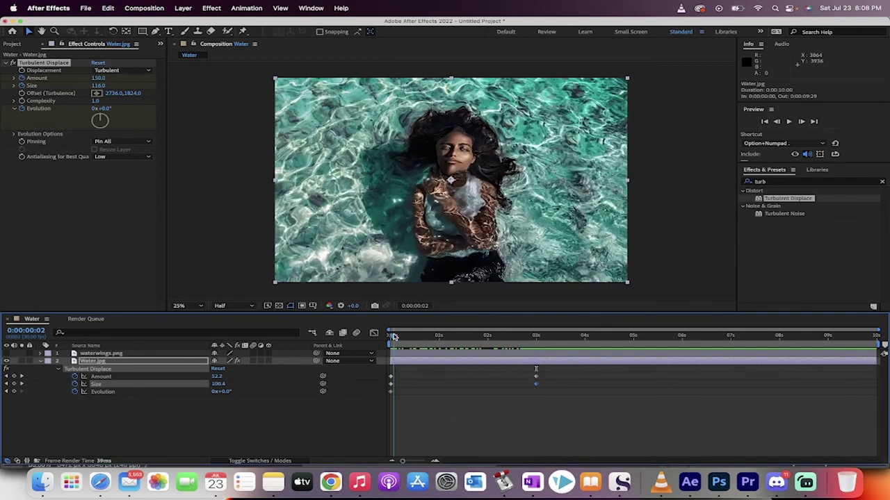
left_click(33, 116)
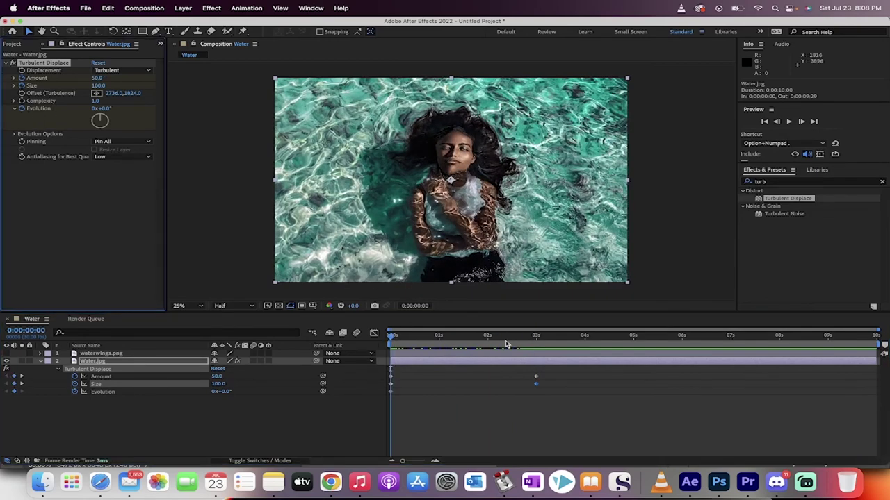
left_click_drag(515, 339, 535, 337)
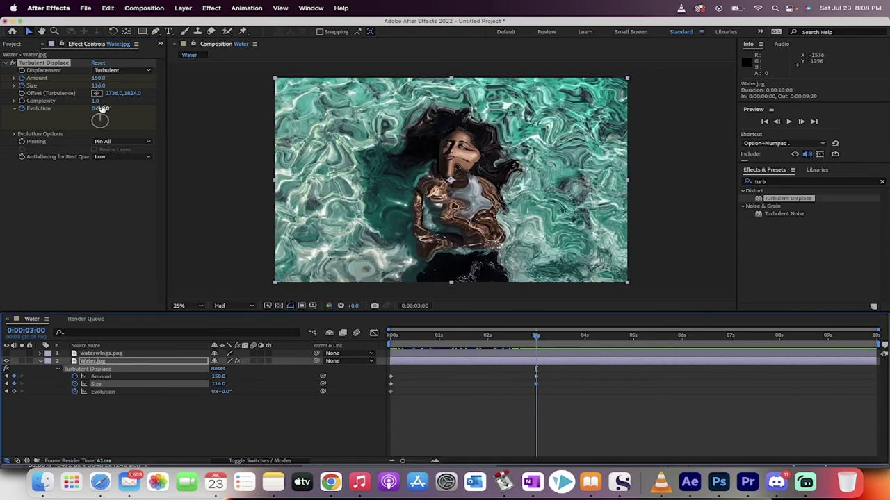
left_click_drag(101, 109, 121, 109)
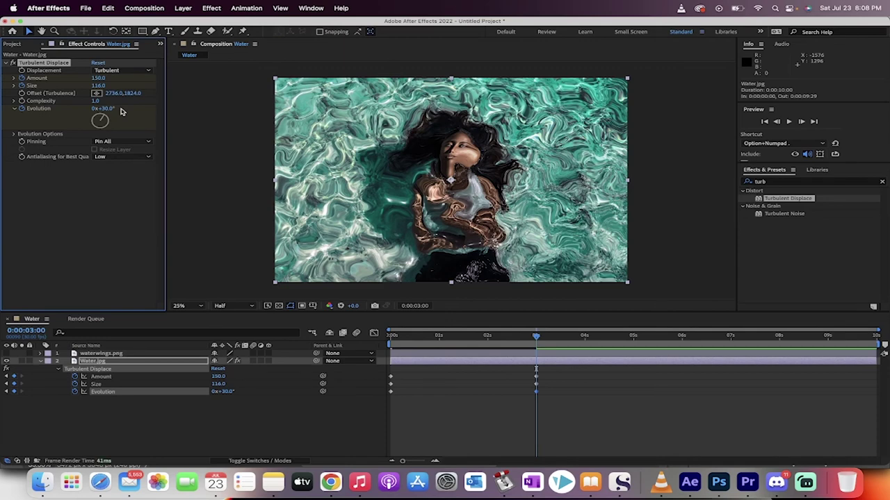
Step: Play the preview from 0 s twice, then scrub toward 3 s to inspect the ripple distortion
left_click_drag(536, 336, 300, 335)
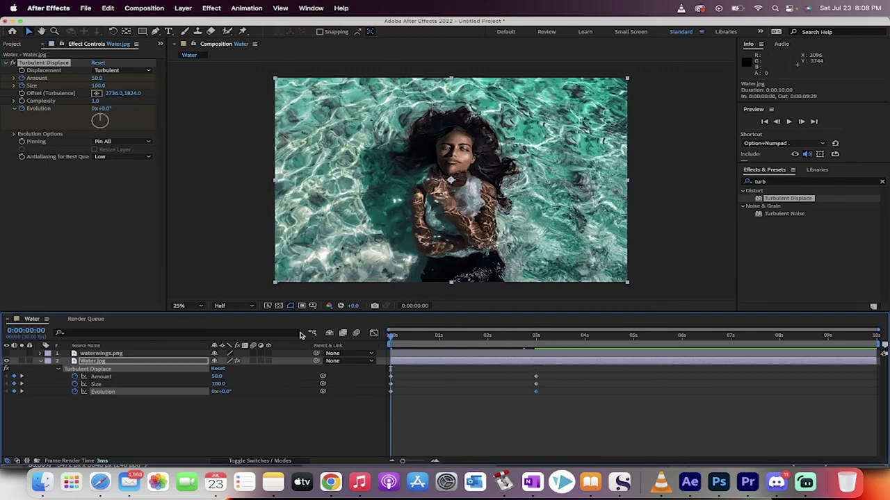
key("space")
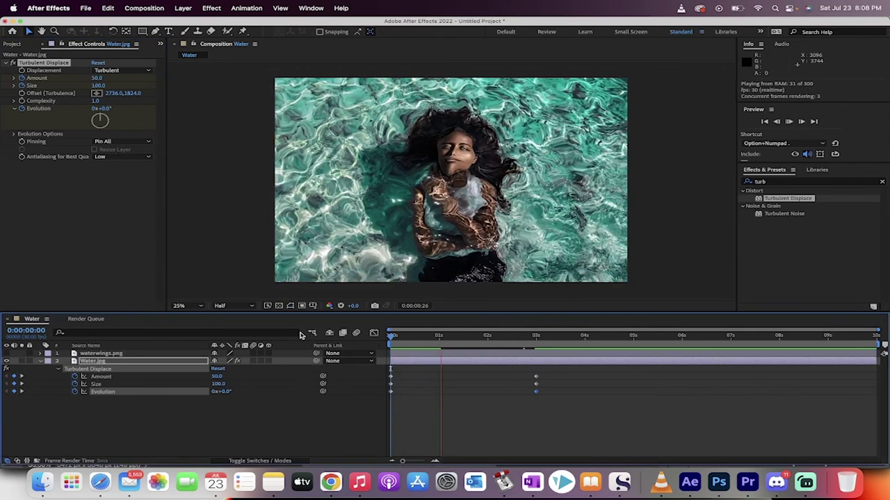
key("space")
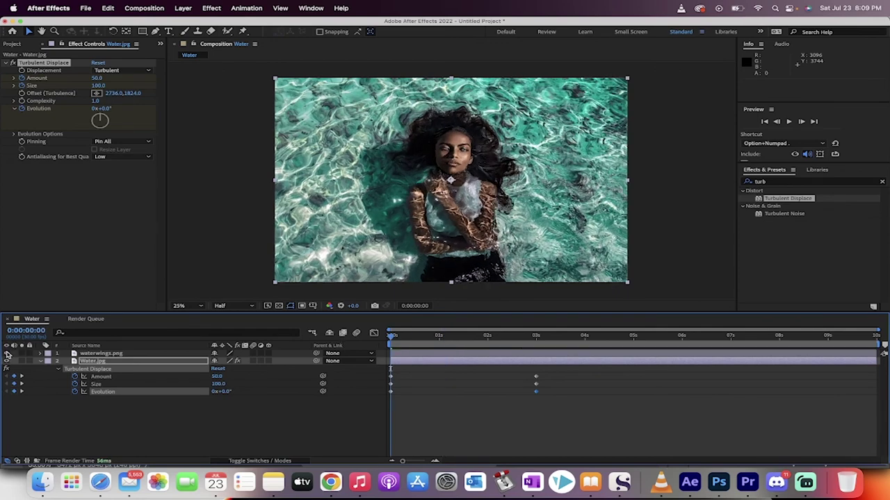
key("space")
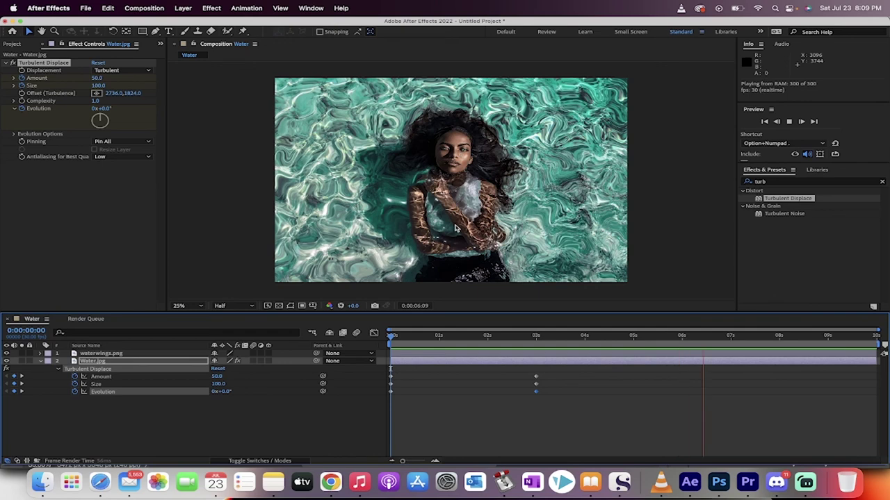
left_click(426, 338)
left_click_drag(416, 341, 536, 333)
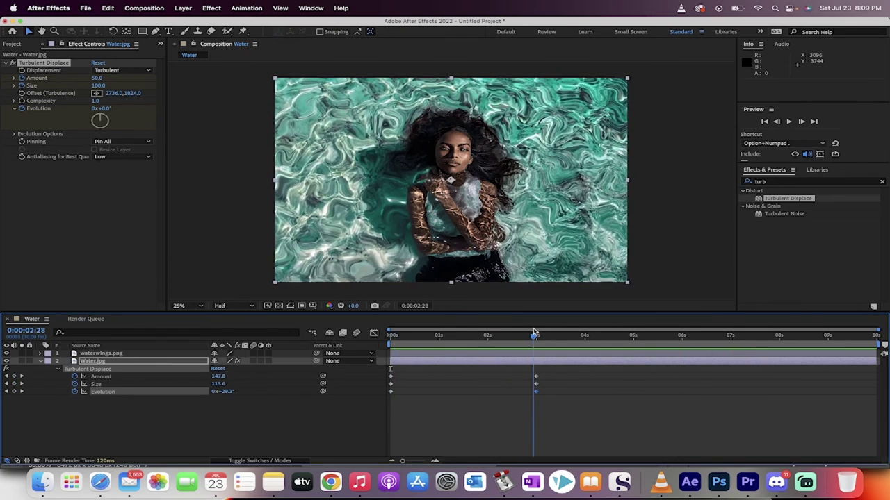